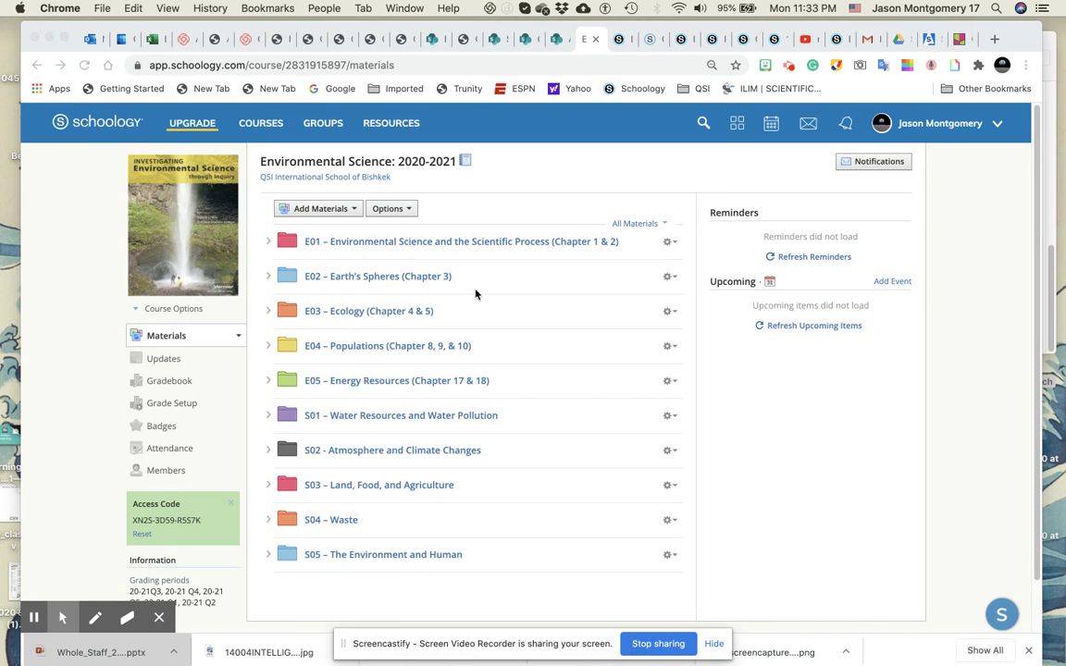
Start a new assignment in the course folder E01 – Environmental Science and the Scientific Process
{"action": "left_click", "coordinate": [357, 243]}
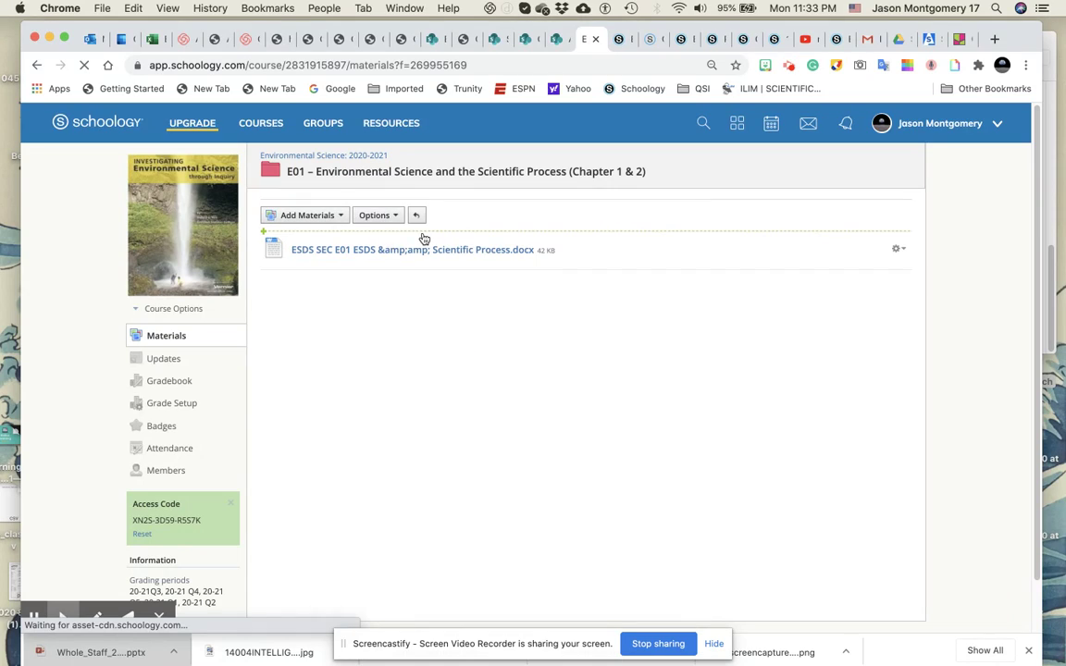
{"action": "left_click", "coordinate": [342, 216]}
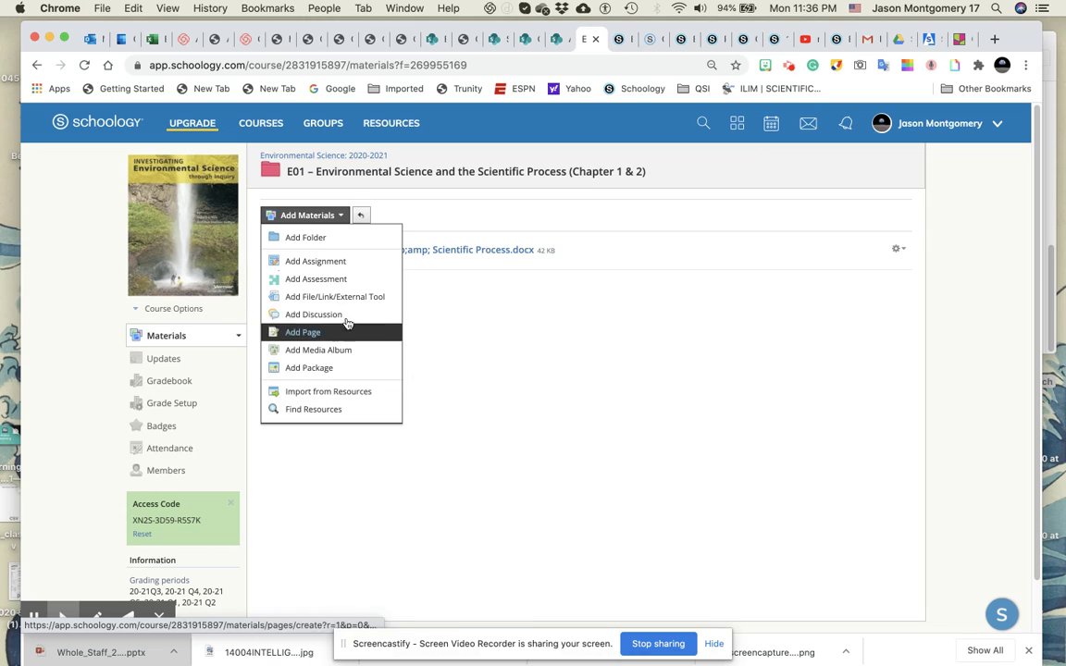
{"action": "left_click", "coordinate": [317, 262]}
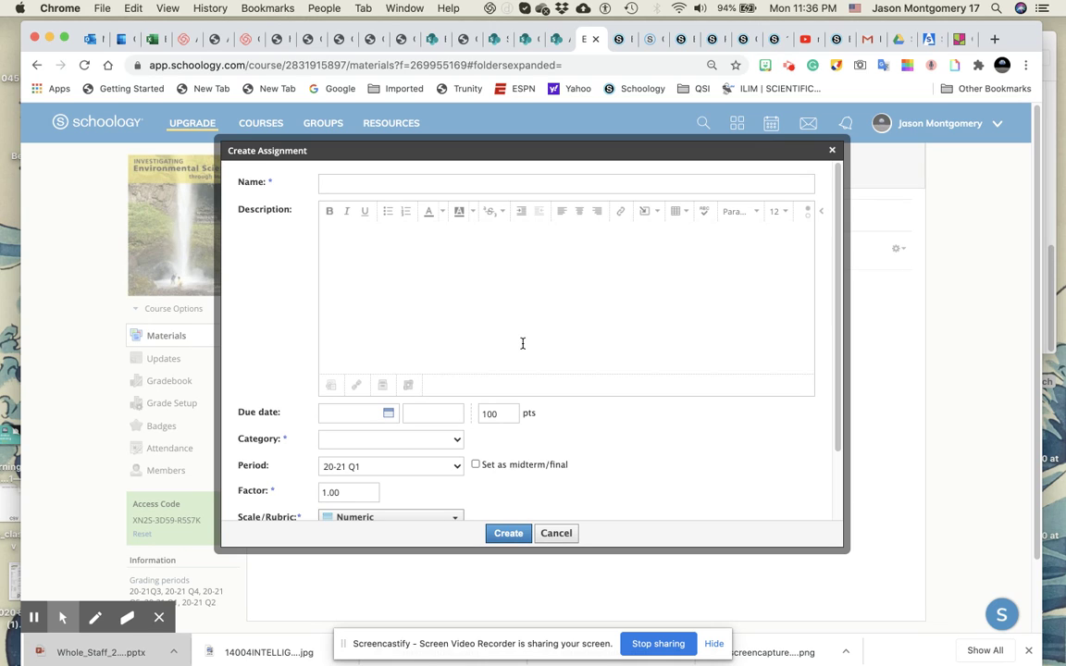
Name the new assignment E01-TSW1- Intro
{"action": "left_click", "coordinate": [340, 183]}
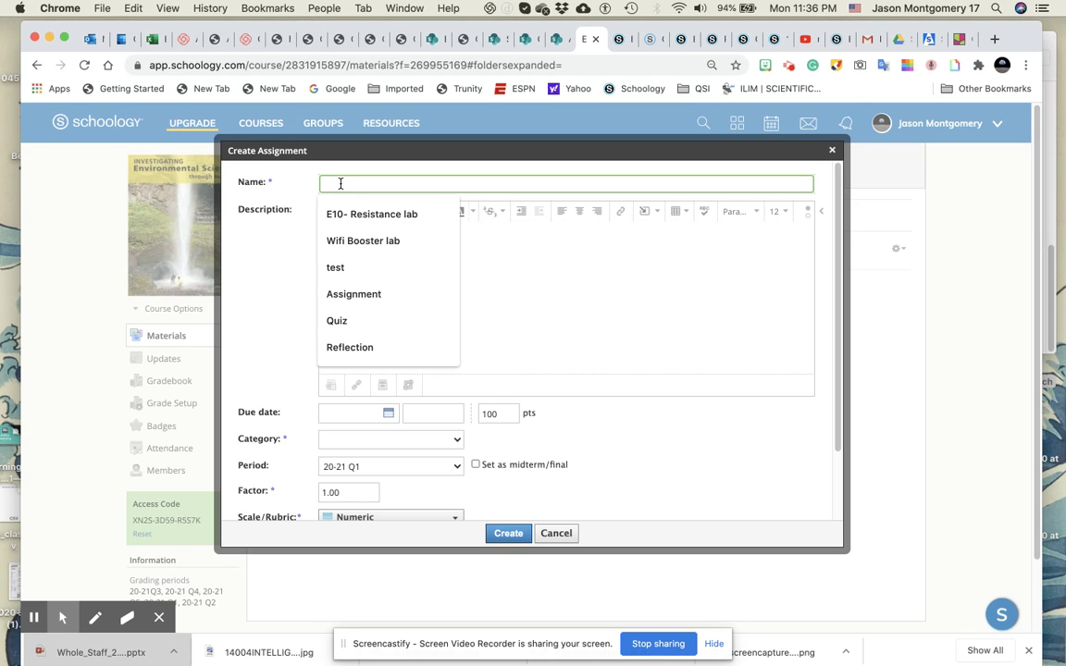
{"action": "type", "text": "Eo1"}
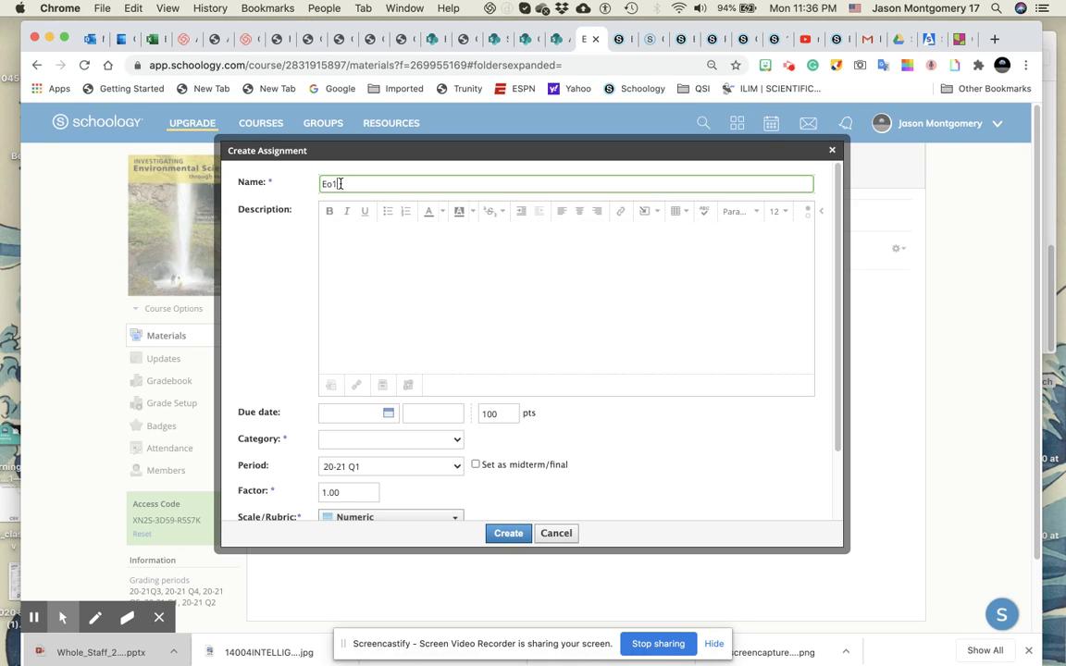
{"action": "key", "text": "BackSpace"}
{"action": "key", "text": "BackSpace"}
{"action": "type", "text": "0"}
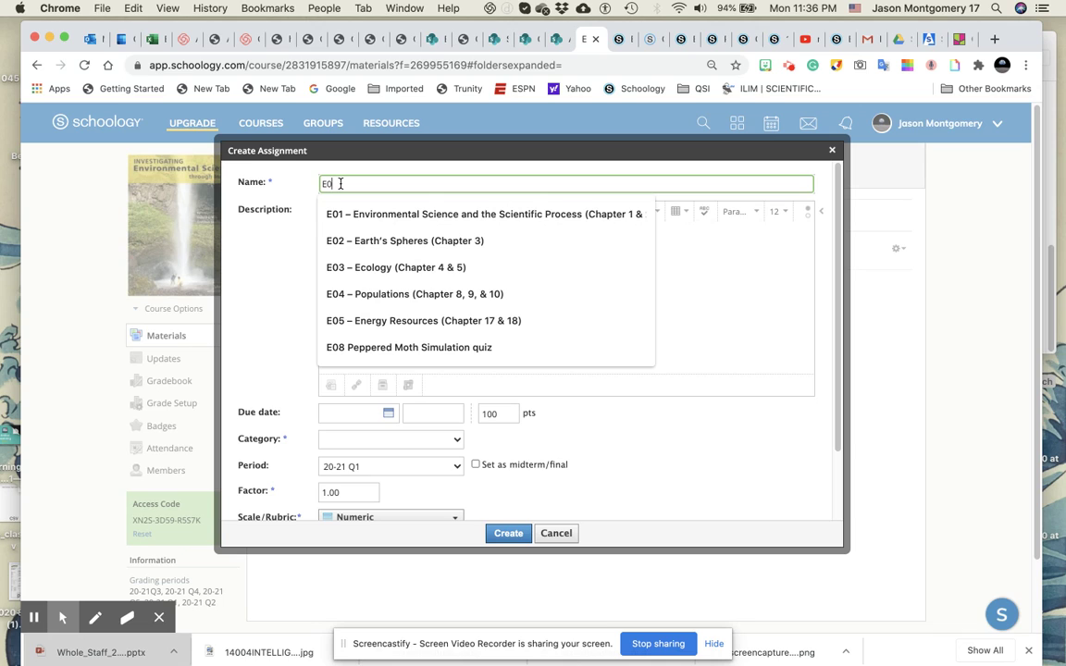
{"action": "type", "text": "1-"}
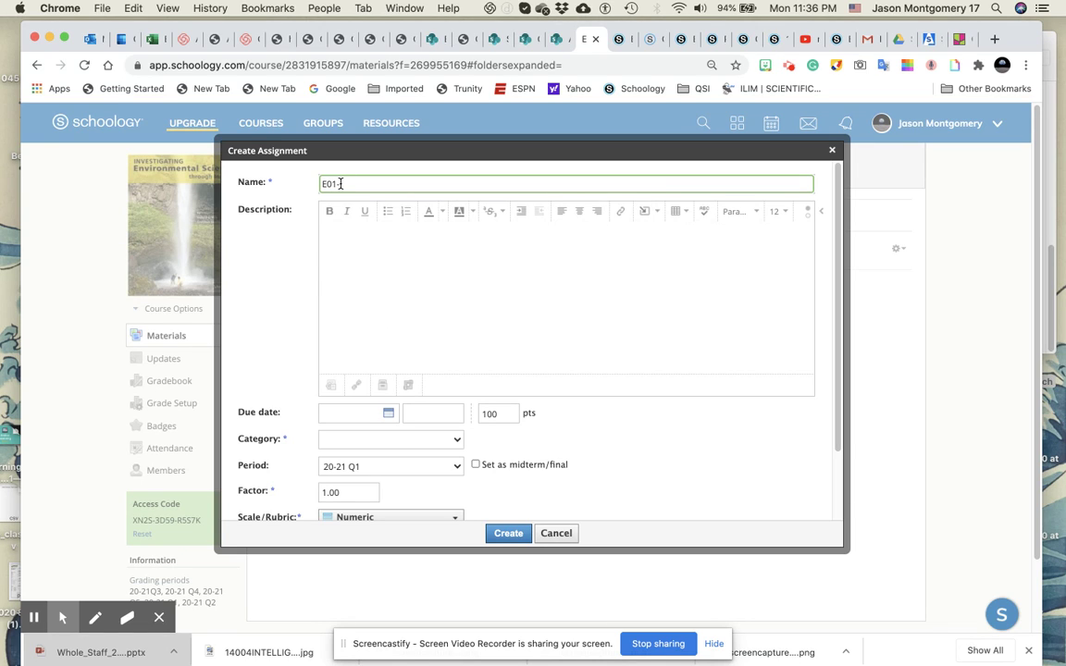
{"action": "type", "text": "SW1- Intro"}
Enter xyz as the assignment's description, followed by a blank line
{"action": "left_click", "coordinate": [352, 239]}
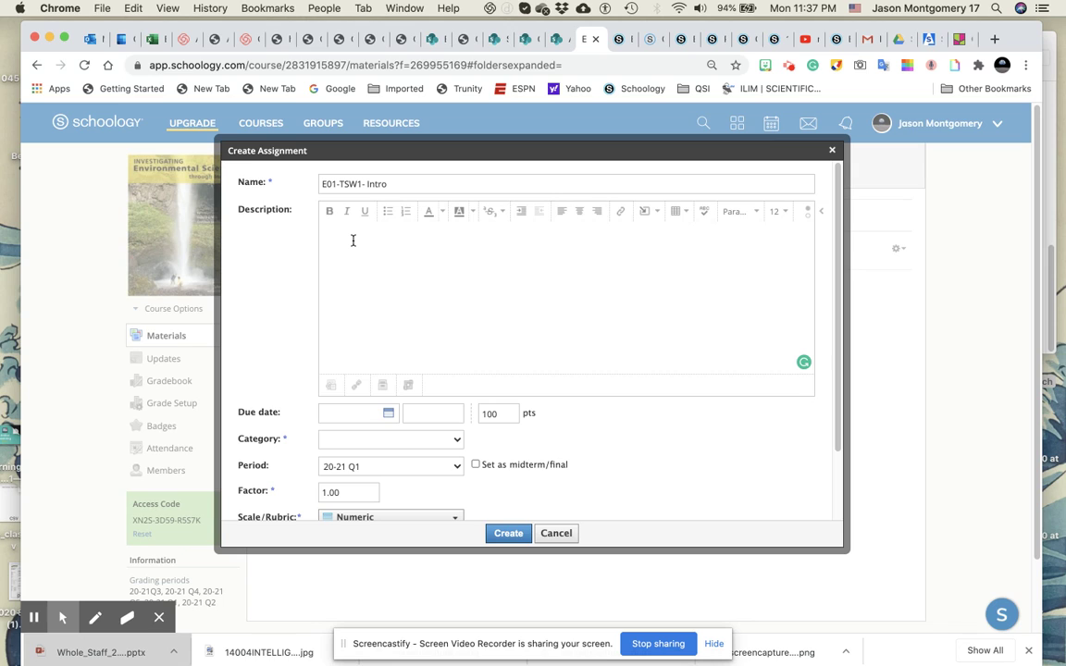
{"action": "type", "text": "xyz"}
{"action": "key", "text": "Return"}
{"action": "key", "text": "Return"}
Review the content types that can be inserted in the description and view its HTML source, returning to the visual editor
{"action": "left_click", "coordinate": [658, 213]}
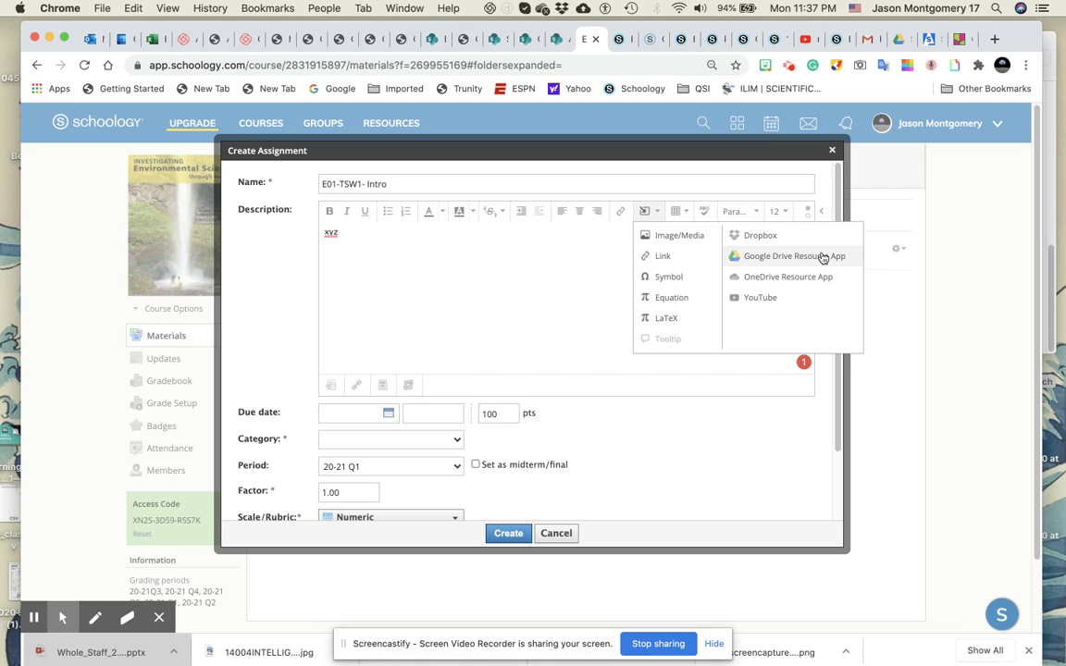
{"action": "left_click", "coordinate": [808, 218]}
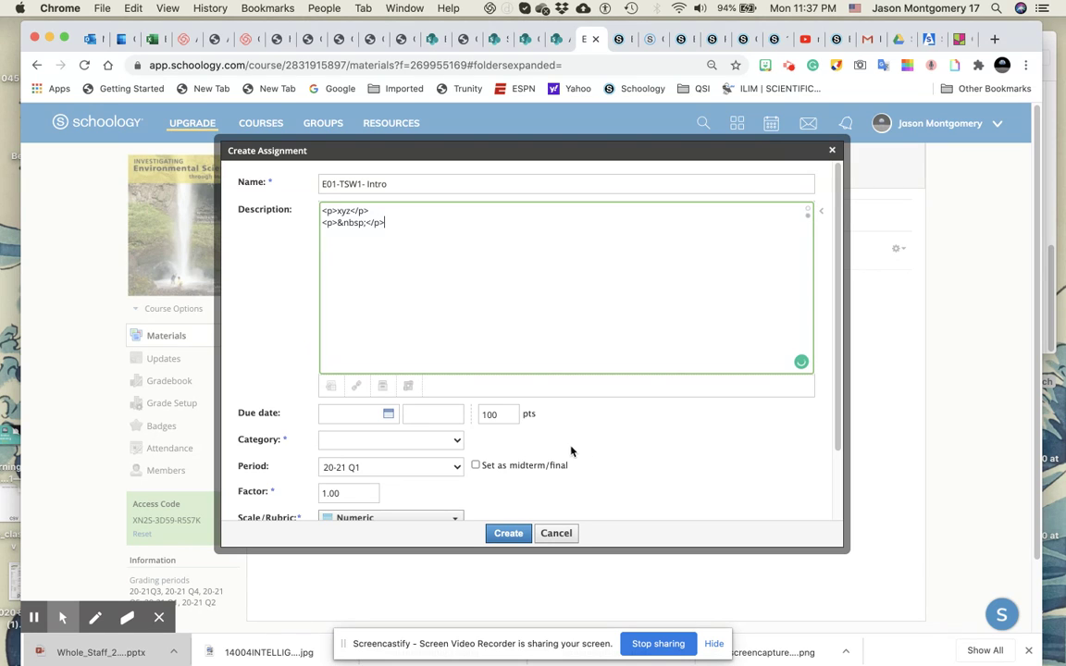
{"action": "left_click", "coordinate": [812, 212]}
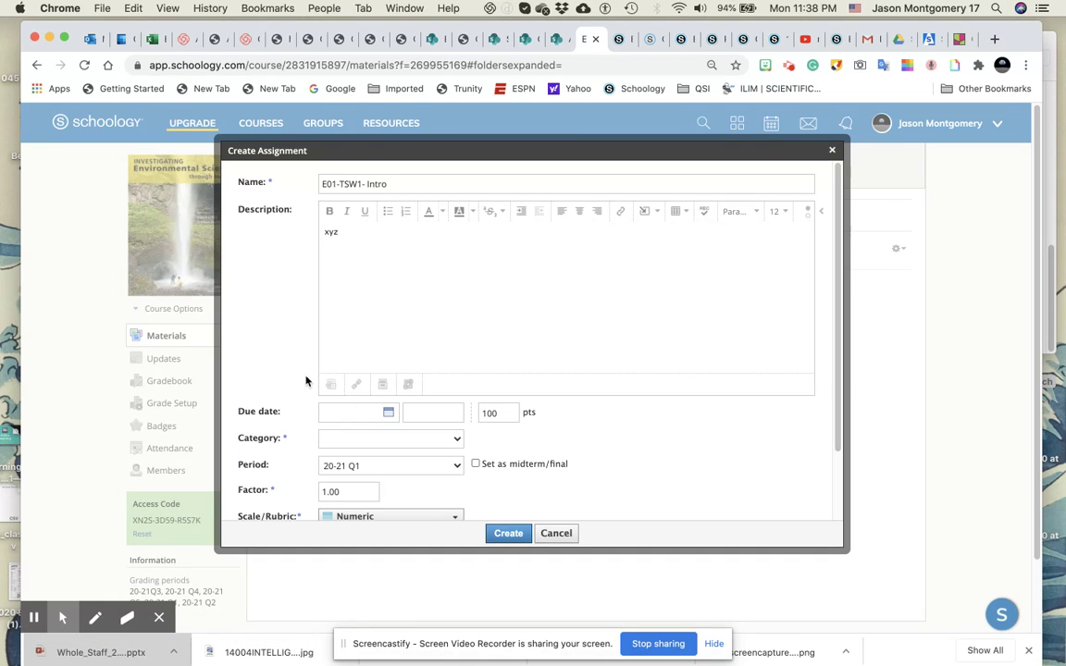
Set the assignment's due date to September 3, 2020
{"action": "scroll", "coordinate": [310, 382], "scroll_direction": "down", "scroll_amount": 3}
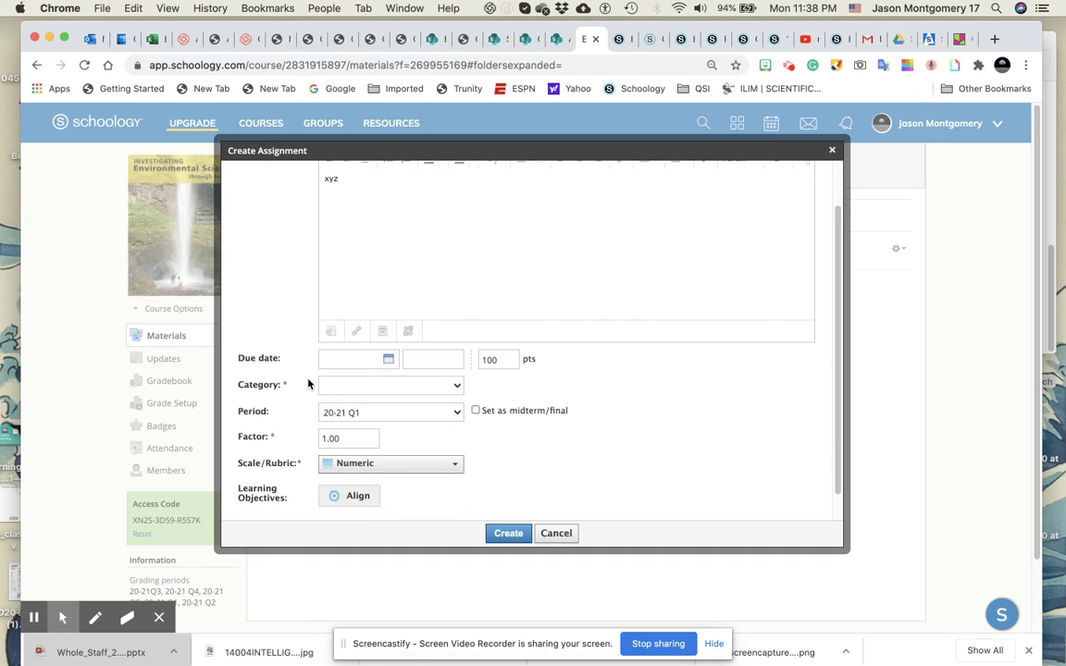
{"action": "left_click", "coordinate": [389, 332]}
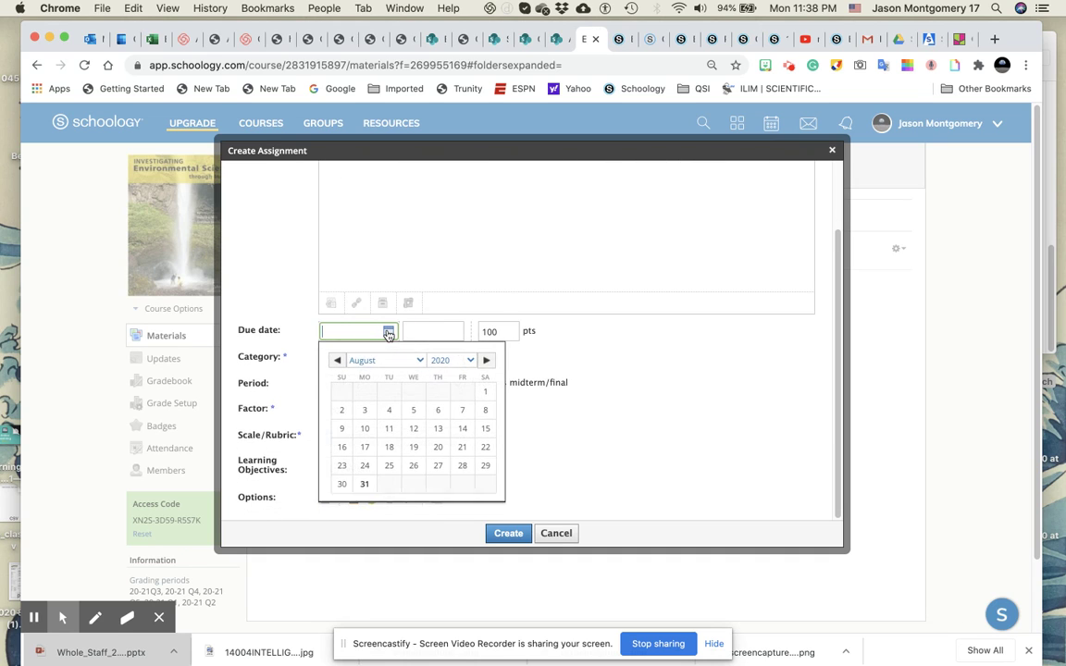
{"action": "left_click", "coordinate": [487, 360]}
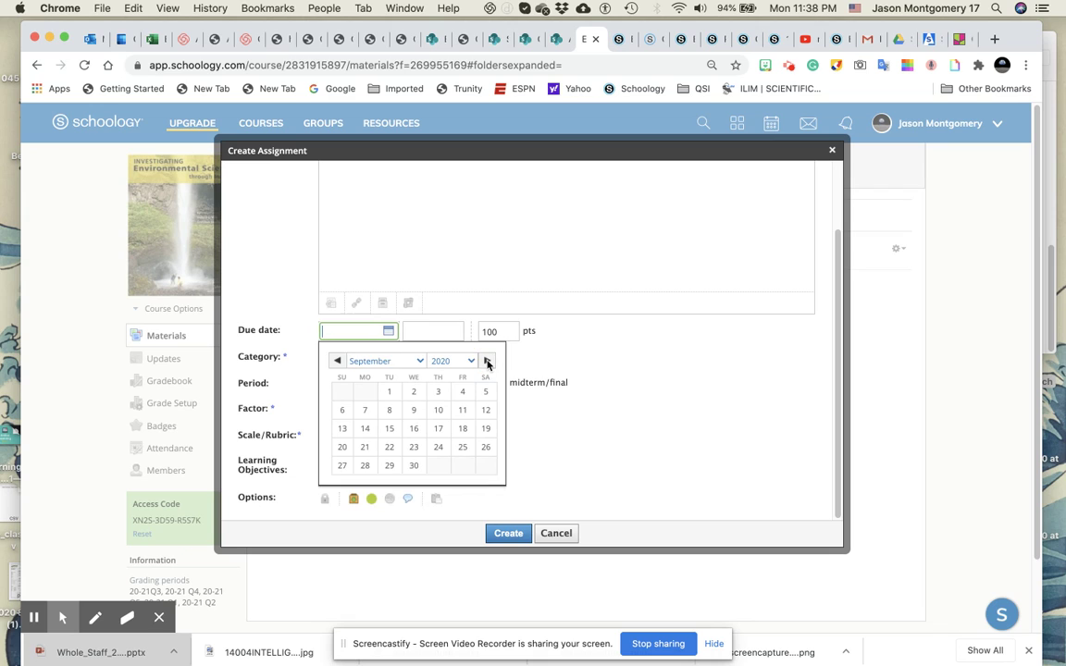
{"action": "left_click", "coordinate": [440, 393]}
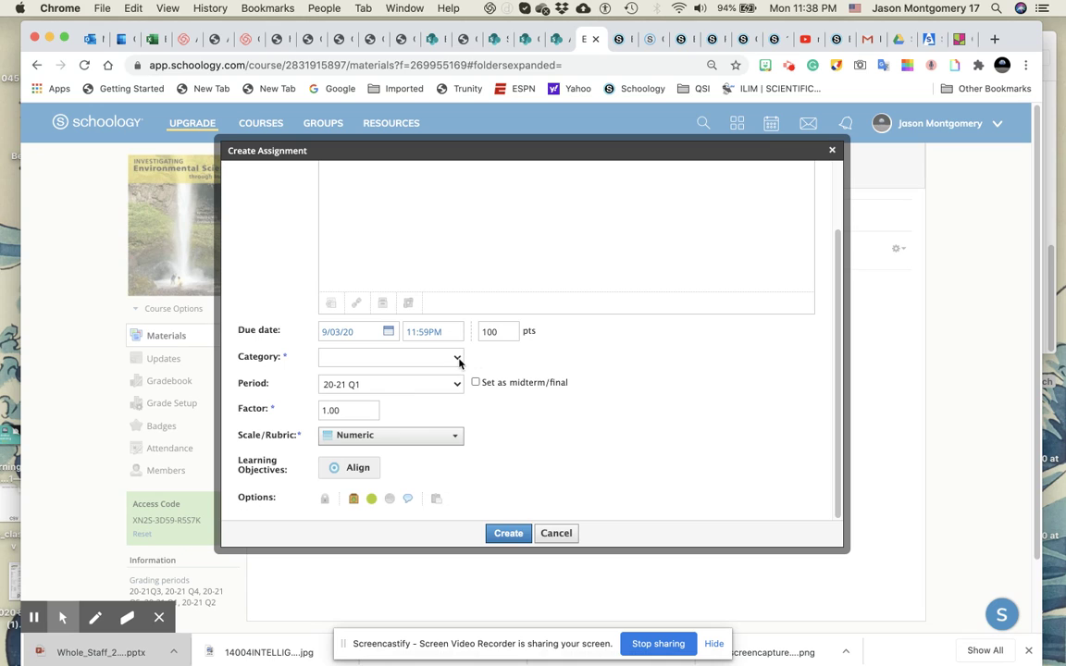
Set the assignment's category to Assignment and its grading period to 20-21 Q1
{"action": "left_click", "coordinate": [456, 361]}
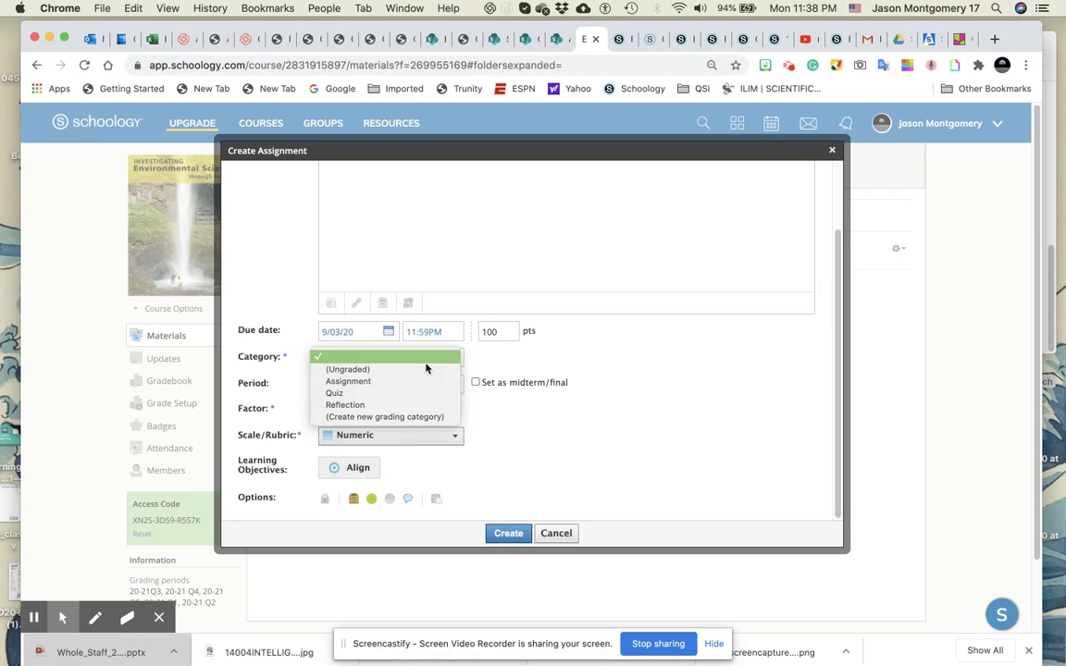
{"action": "left_click", "coordinate": [359, 382]}
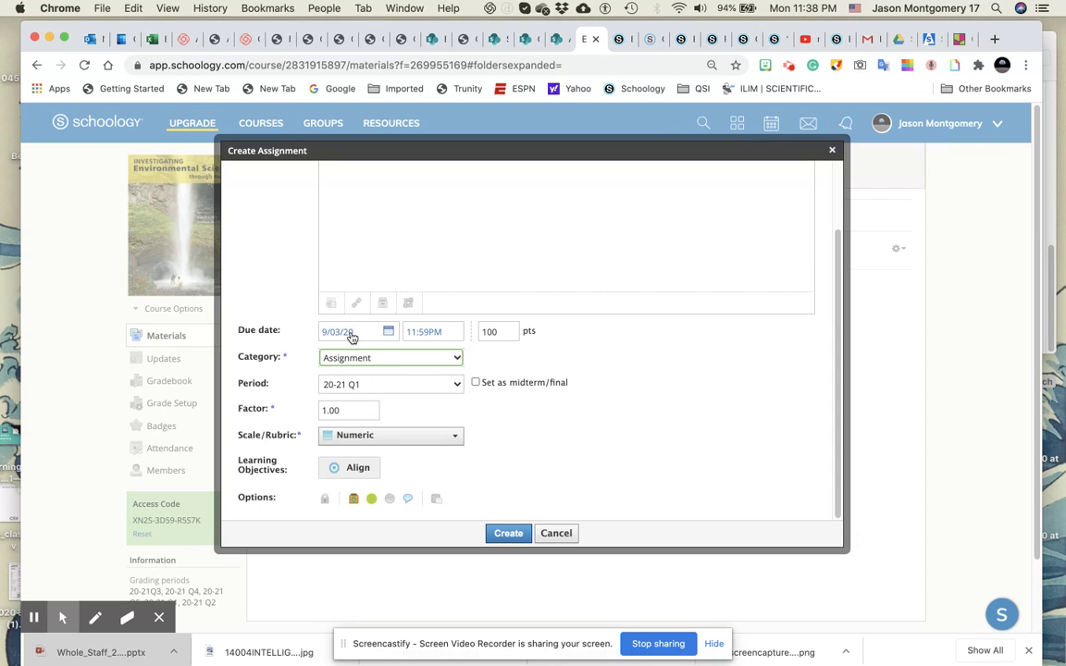
{"action": "left_click", "coordinate": [456, 387]}
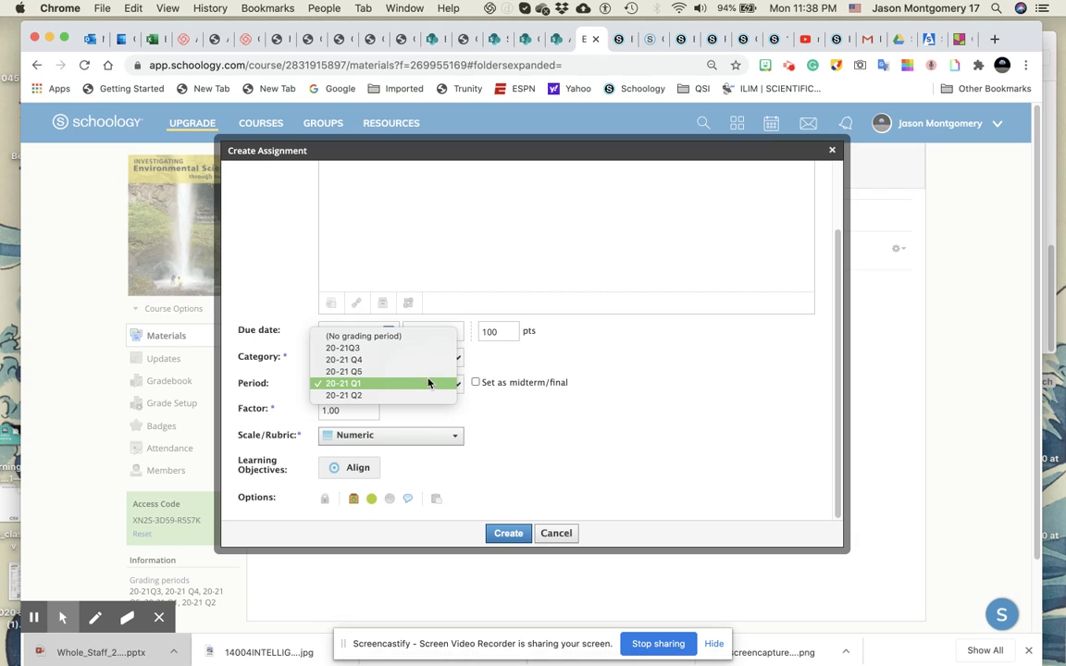
{"action": "left_click", "coordinate": [381, 384]}
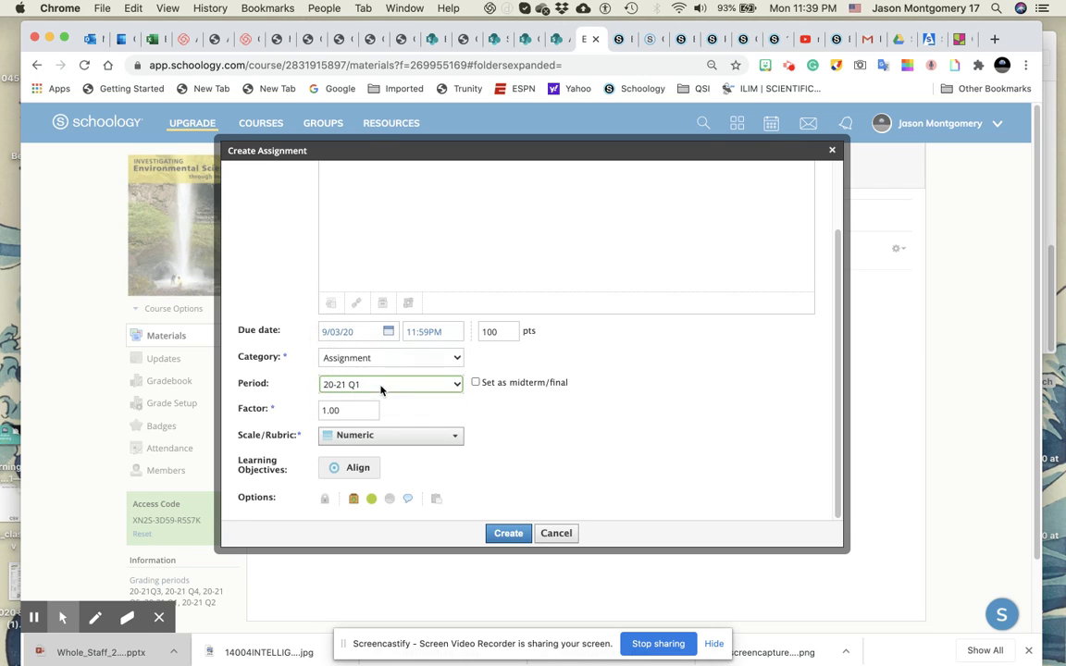
Apply the QSI rubric as the assignment's grading scale
{"action": "left_click", "coordinate": [455, 440]}
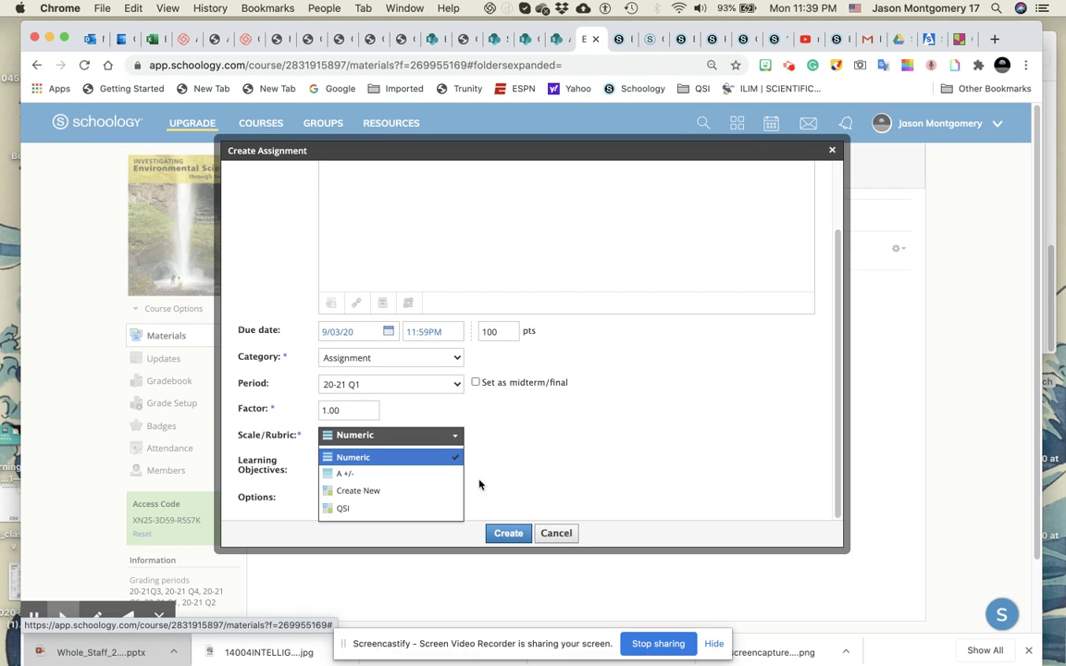
{"action": "left_click", "coordinate": [383, 512]}
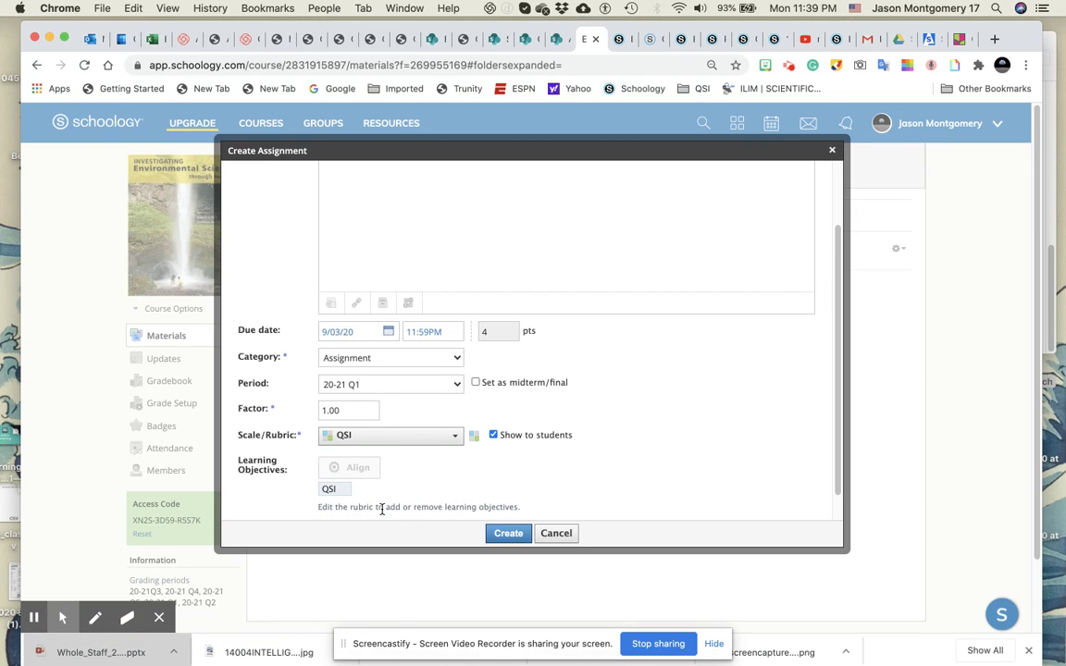
{"action": "scroll", "coordinate": [526, 486], "scroll_direction": "down", "scroll_amount": 1}
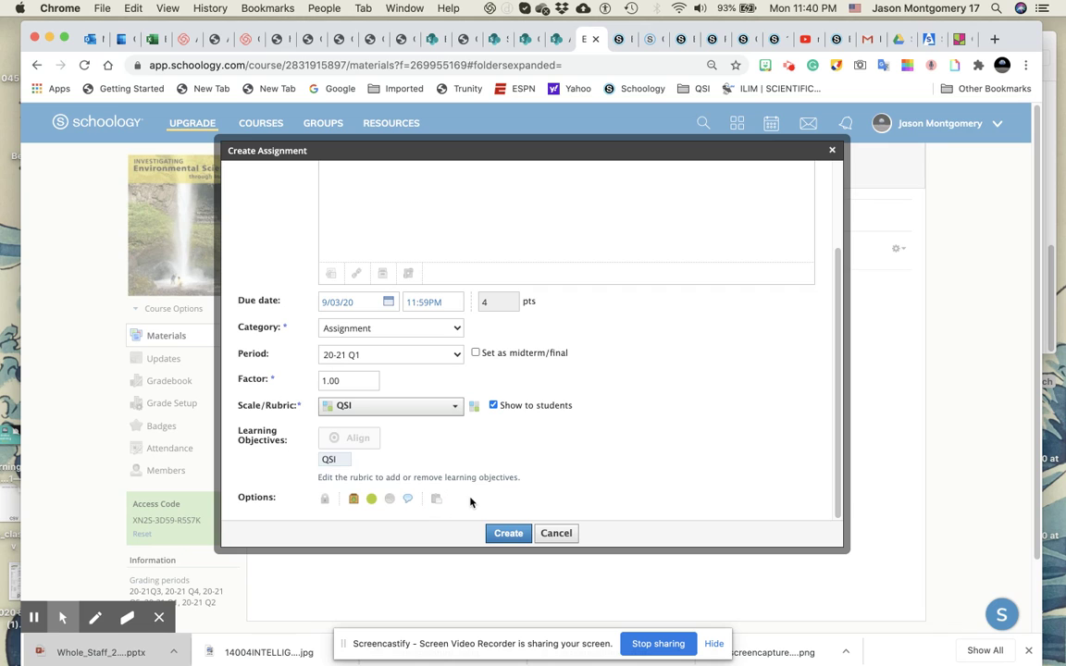
Try turning off the assignment's published-to-students option and the option just before it, restoring each one
{"action": "scroll", "coordinate": [470, 502], "scroll_direction": "down", "scroll_amount": 2}
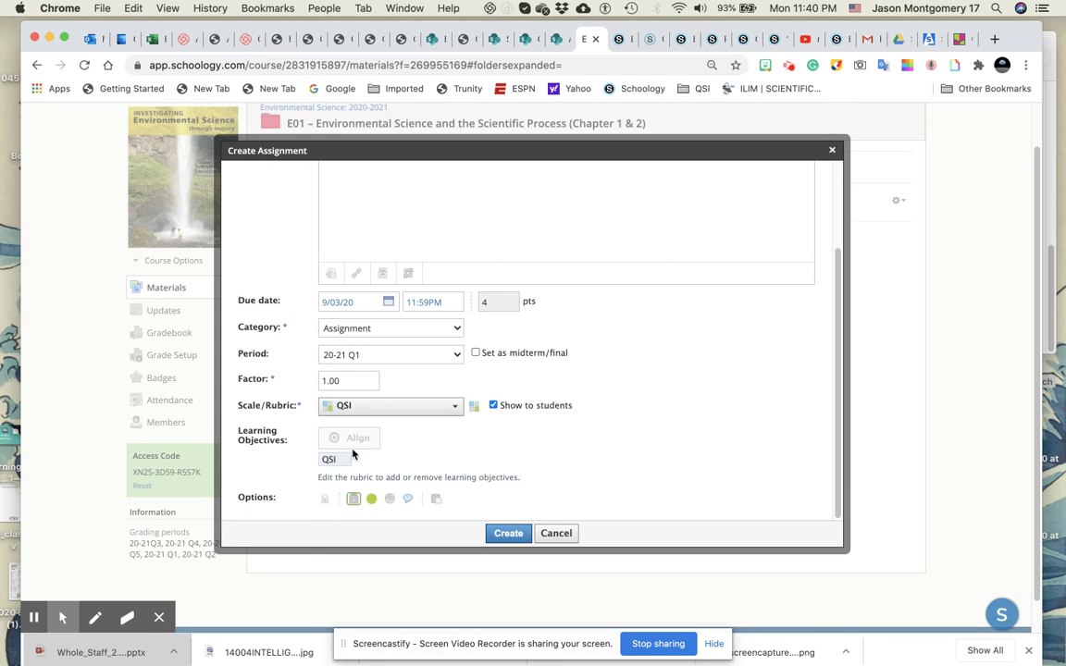
{"action": "left_click", "coordinate": [357, 501]}
{"action": "left_click", "coordinate": [356, 501]}
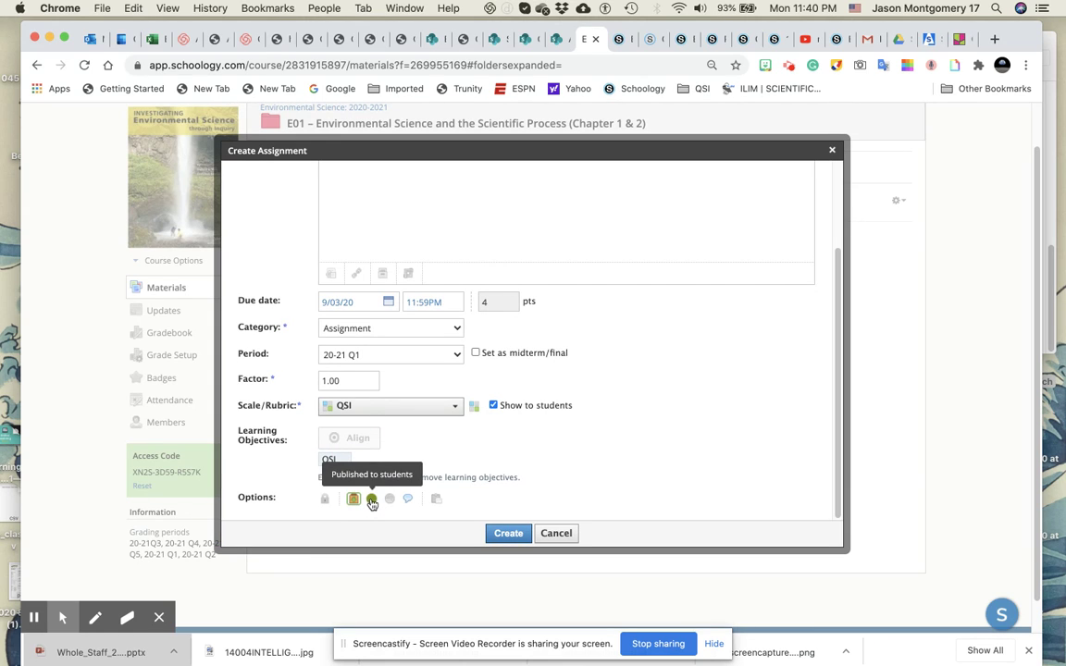
{"action": "left_click", "coordinate": [371, 501]}
{"action": "left_click", "coordinate": [371, 501]}
{"action": "scroll", "coordinate": [388, 500], "scroll_direction": "down", "scroll_amount": 2}
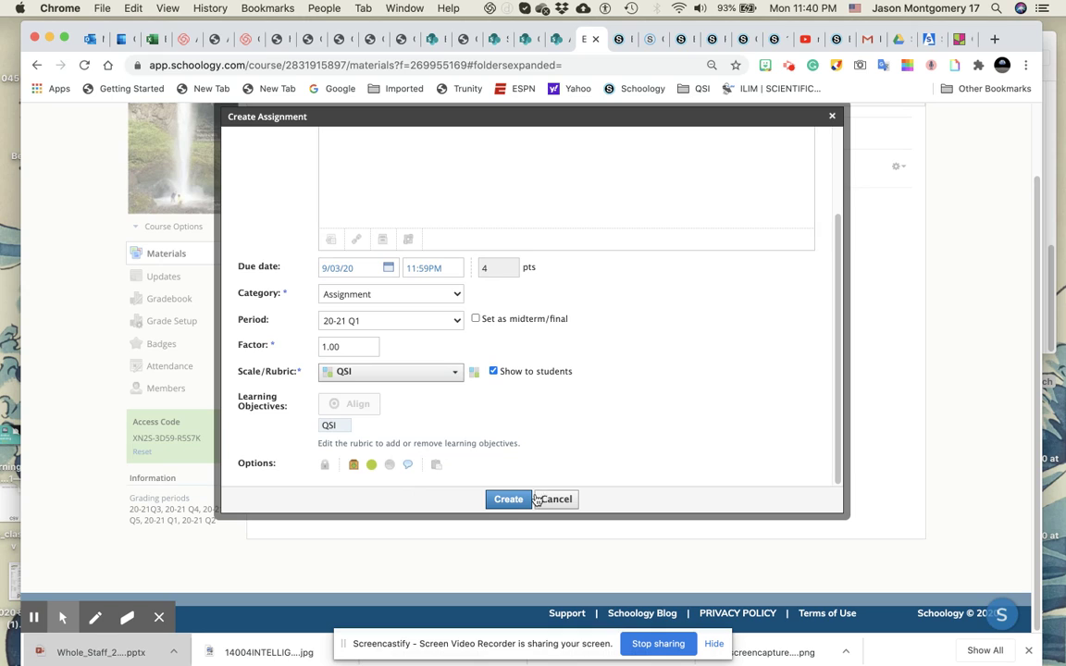
Create the E01-TSW1- Intro assignment with the entered settings
{"action": "left_click", "coordinate": [508, 499]}
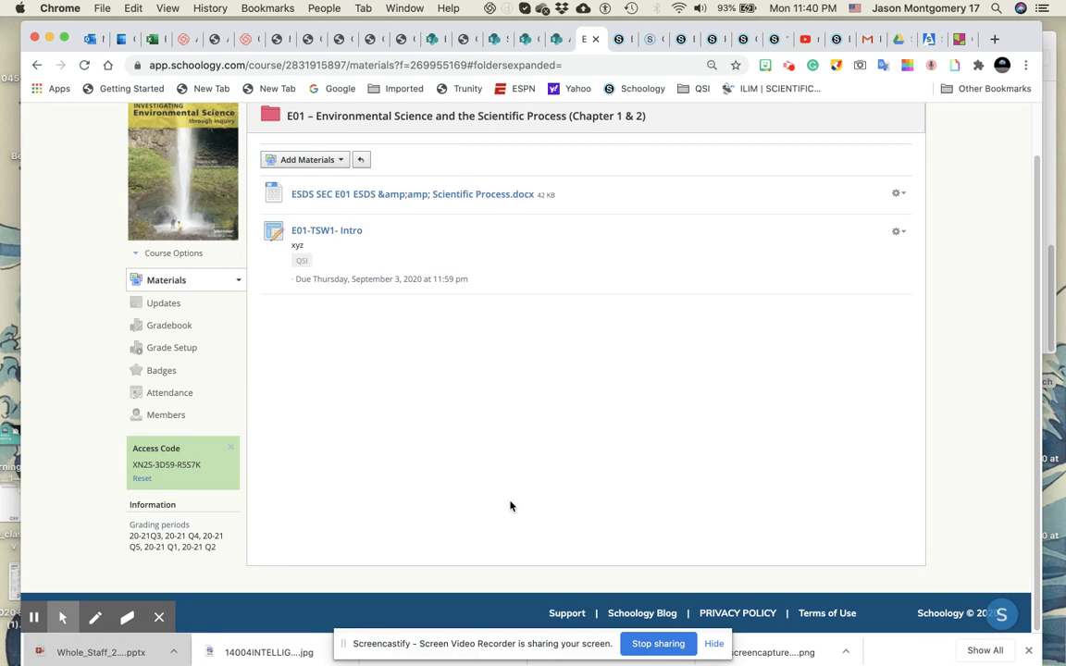
{"action": "left_click", "coordinate": [900, 233]}
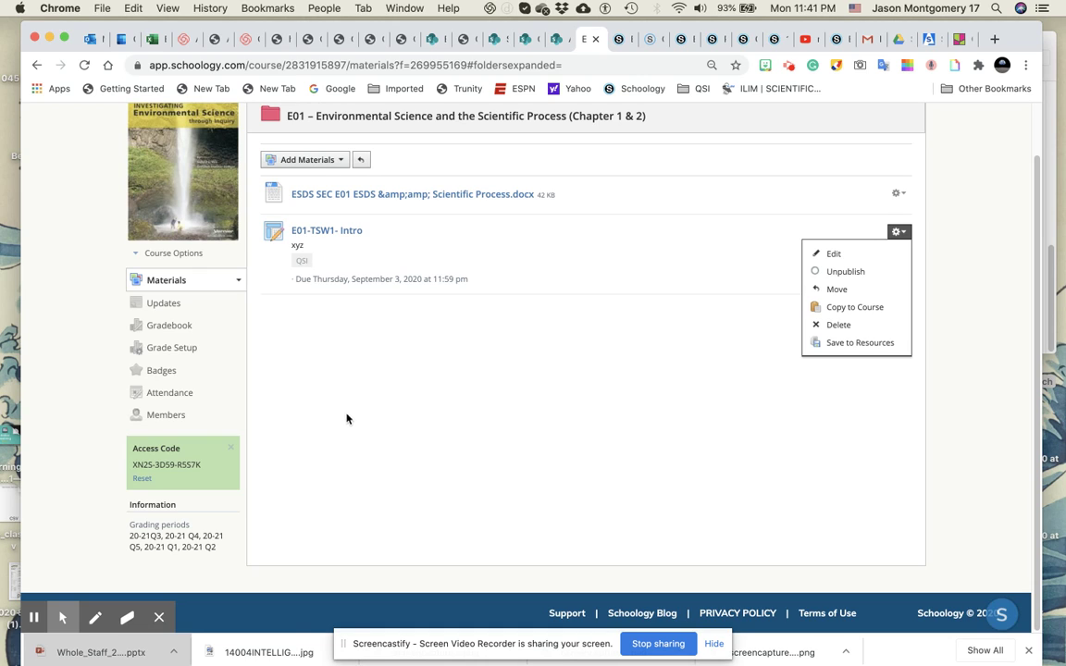
Start adding another material to the E01 folder
{"action": "left_click", "coordinate": [342, 161]}
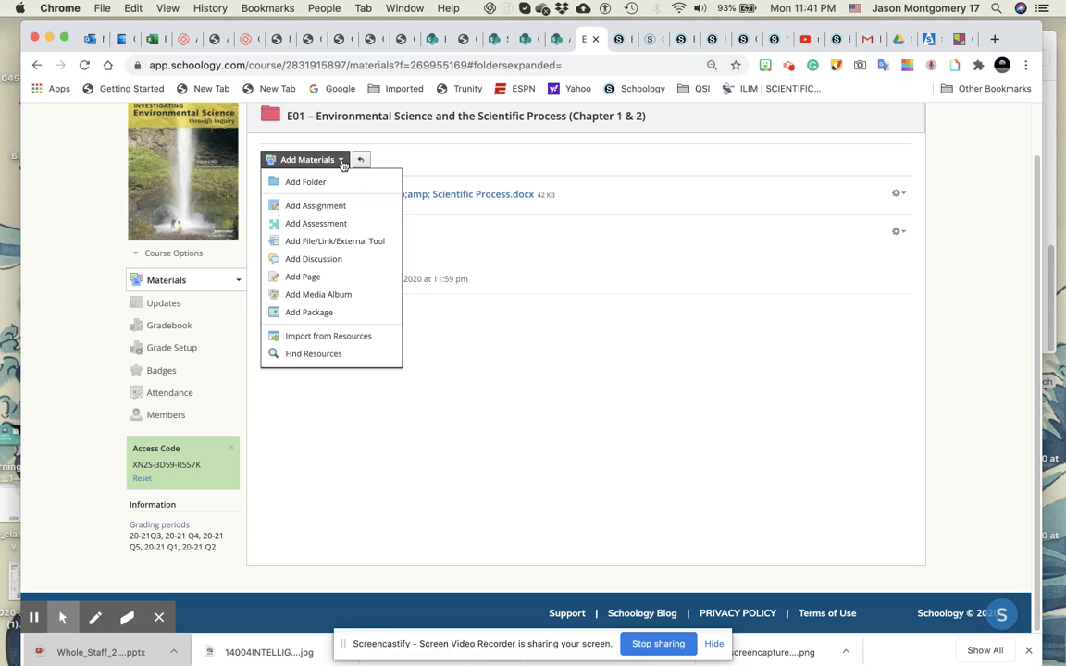